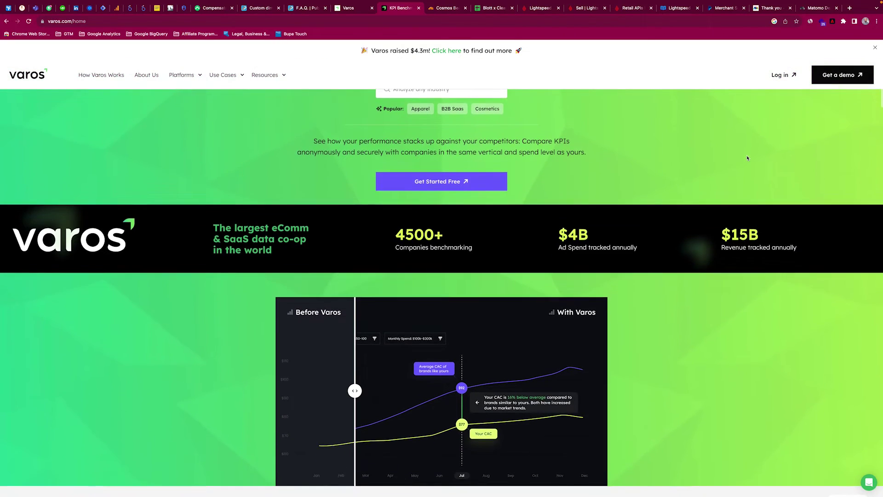
scroll(746, 155, "down", 1)
scroll(747, 155, "down", 1)
scroll(747, 155, "down", 1)
scroll(746, 156, "down", 1)
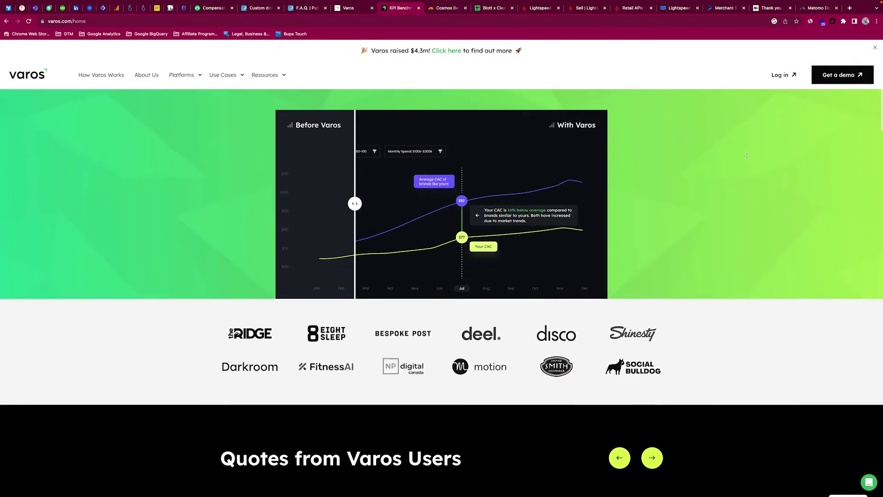
scroll(747, 155, "down", 1)
scroll(746, 155, "down", 1)
scroll(747, 159, "down", 1)
scroll(747, 158, "down", 1)
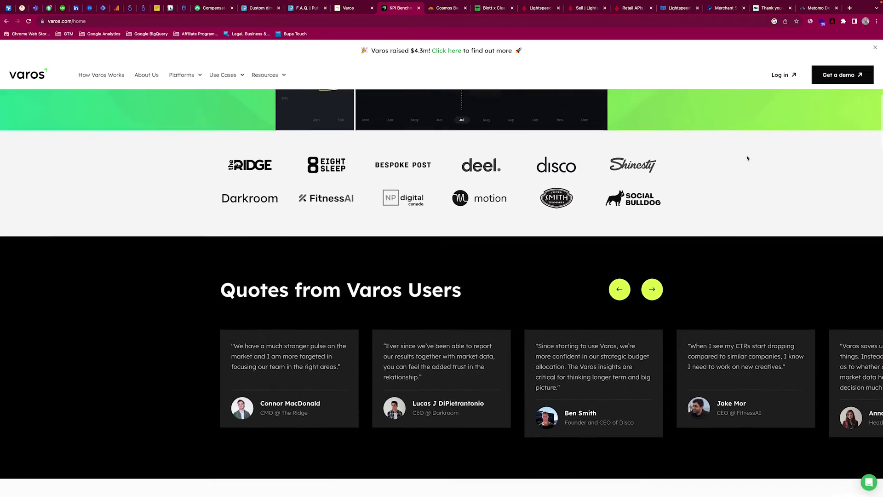
scroll(747, 158, "down", 1)
scroll(747, 159, "down", 1)
scroll(746, 158, "down", 1)
scroll(746, 158, "down", 1)
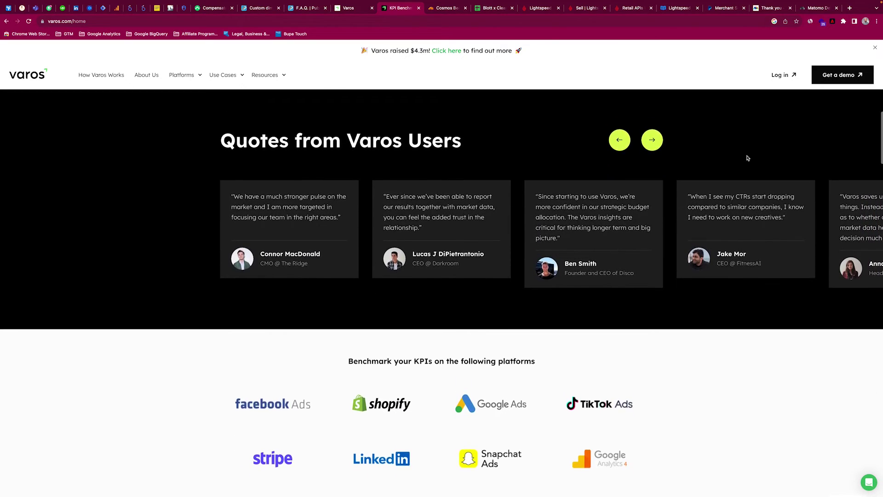
scroll(746, 158, "down", 1)
scroll(746, 157, "down", 1)
scroll(746, 156, "down", 1)
scroll(747, 156, "down", 1)
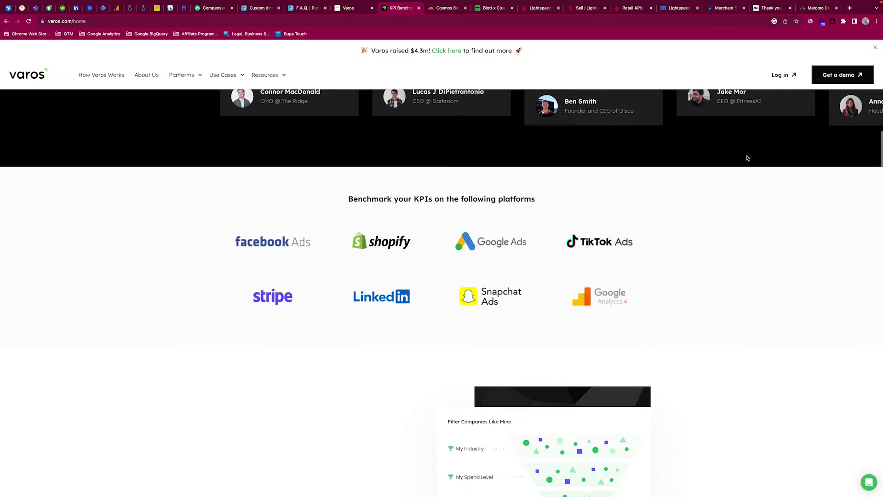
scroll(746, 157, "down", 1)
scroll(747, 158, "down", 1)
scroll(747, 158, "down", 1)
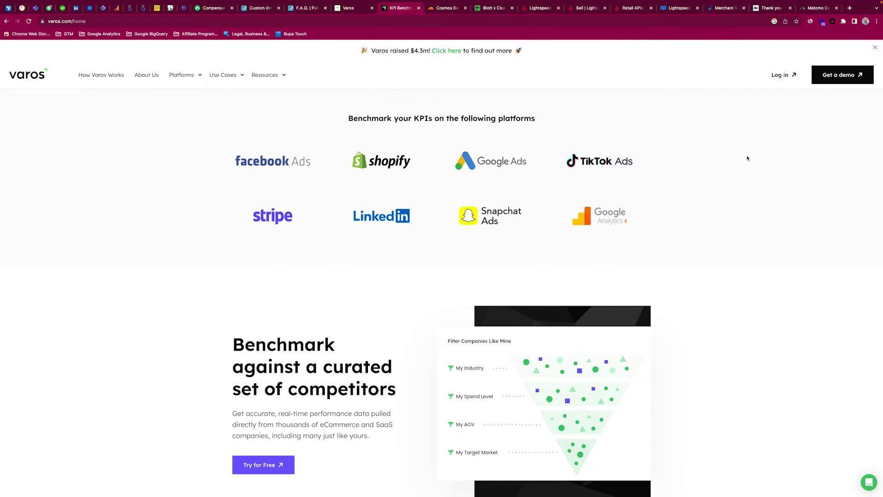
scroll(746, 159, "down", 1)
scroll(747, 158, "down", 1)
scroll(747, 158, "down", 1)
scroll(746, 157, "down", 1)
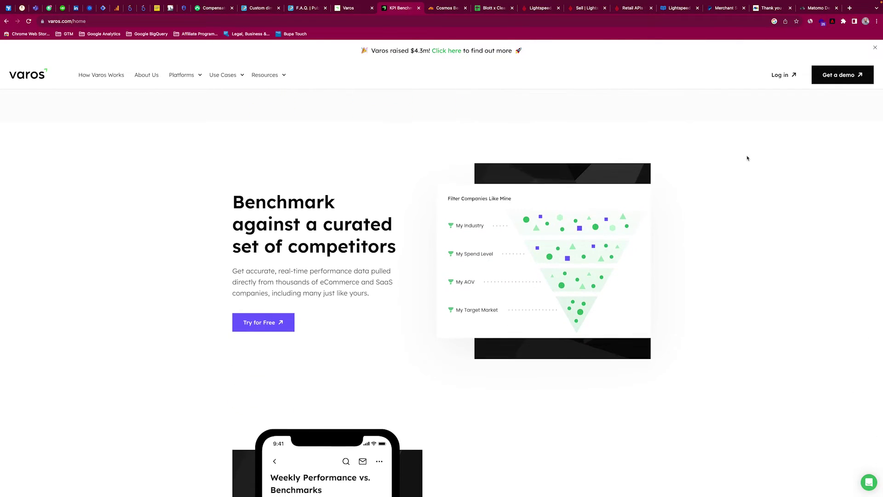
scroll(747, 159, "down", 1)
scroll(747, 159, "down", 1)
scroll(747, 159, "down", 1)
scroll(747, 159, "down", 1)
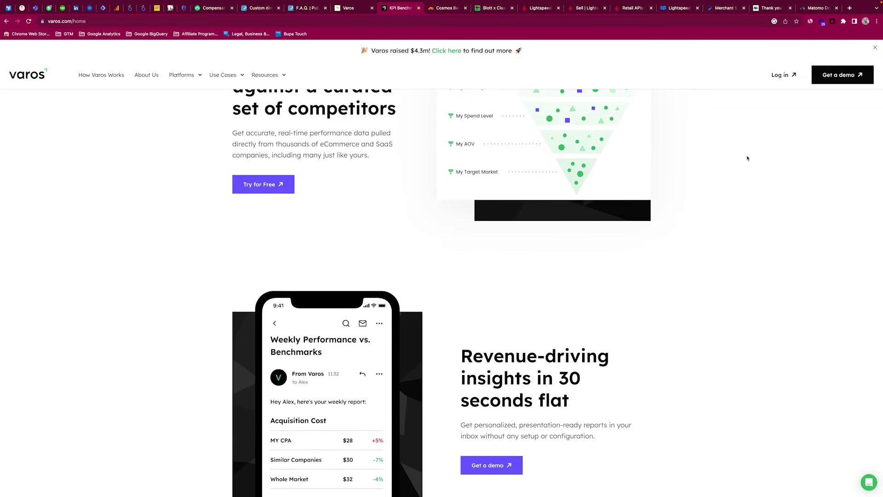
scroll(747, 157, "down", 1)
scroll(746, 158, "down", 1)
scroll(747, 158, "down", 1)
scroll(746, 158, "down", 1)
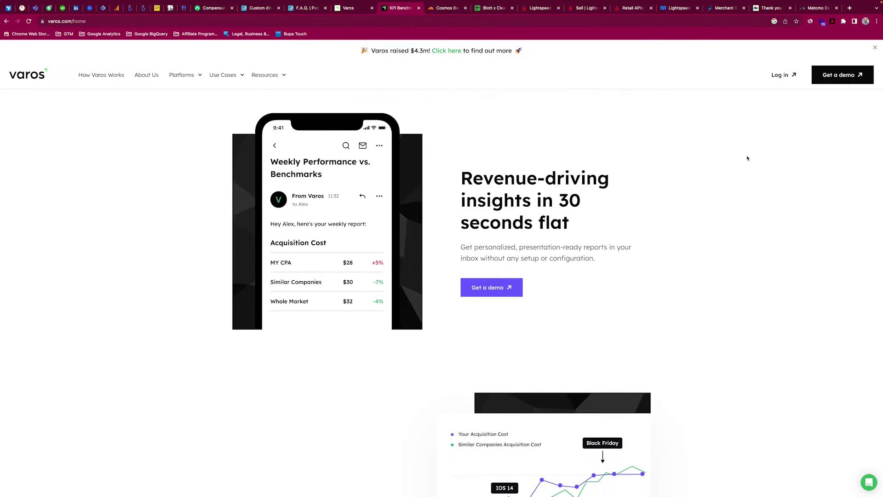
scroll(746, 158, "down", 2)
scroll(746, 158, "down", 1)
scroll(746, 159, "down", 2)
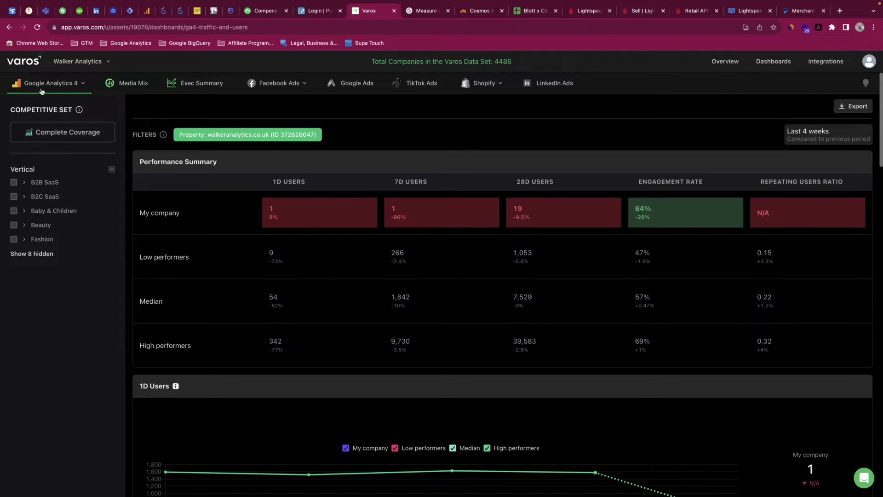
Open the Google Analytics 4 dashboard list to reach the Traffic dashboard
left_click(51, 83)
Check the date presets, keep Last 4 weeks, and show the 8 hidden verticals
left_click(817, 135)
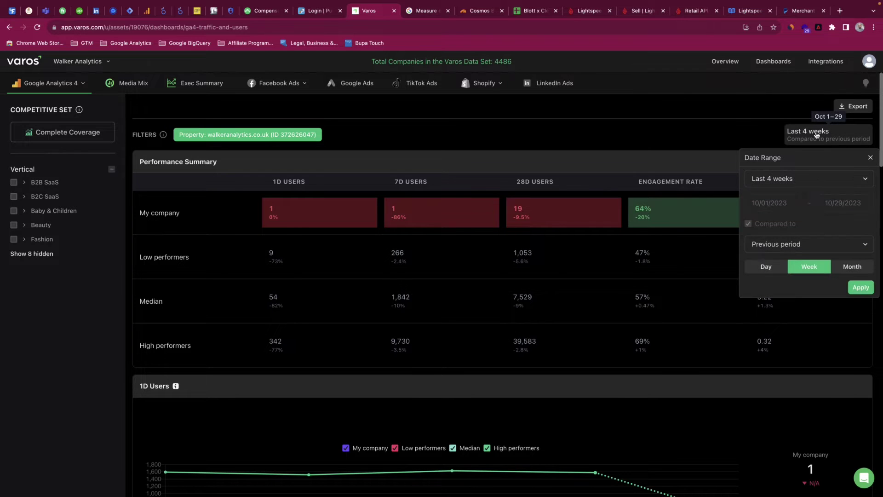
left_click(807, 182)
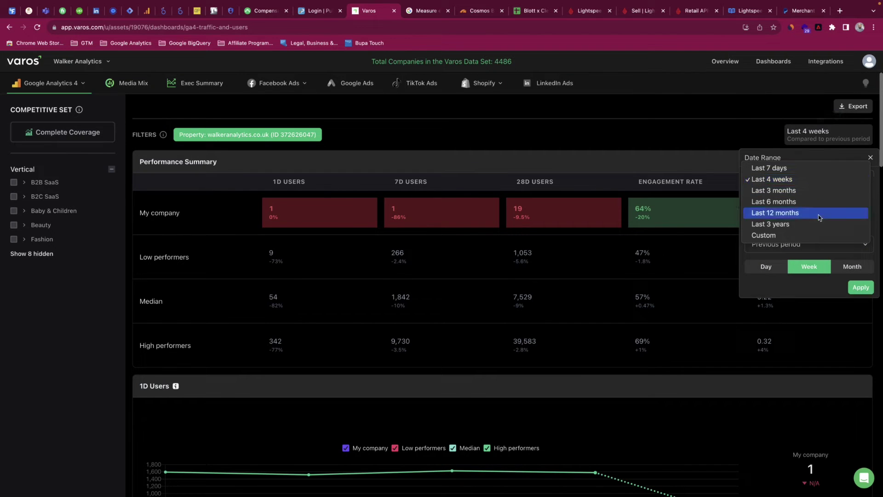
left_click(752, 118)
left_click(870, 157)
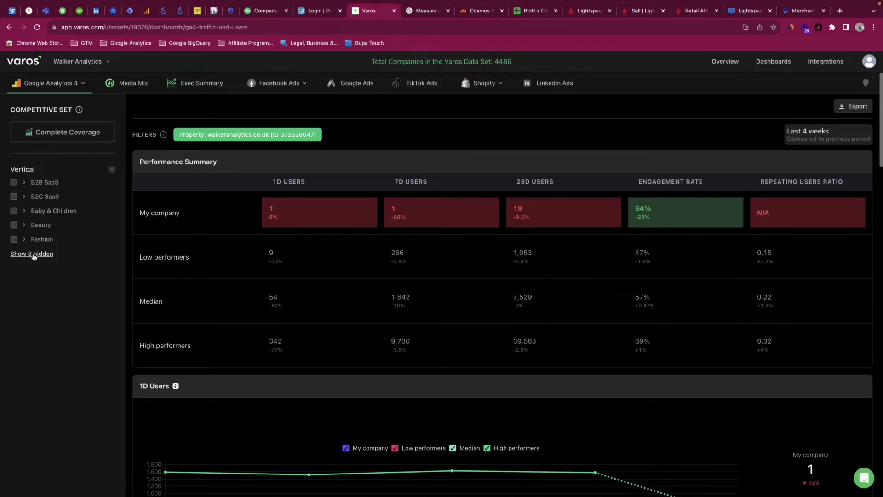
left_click(32, 253)
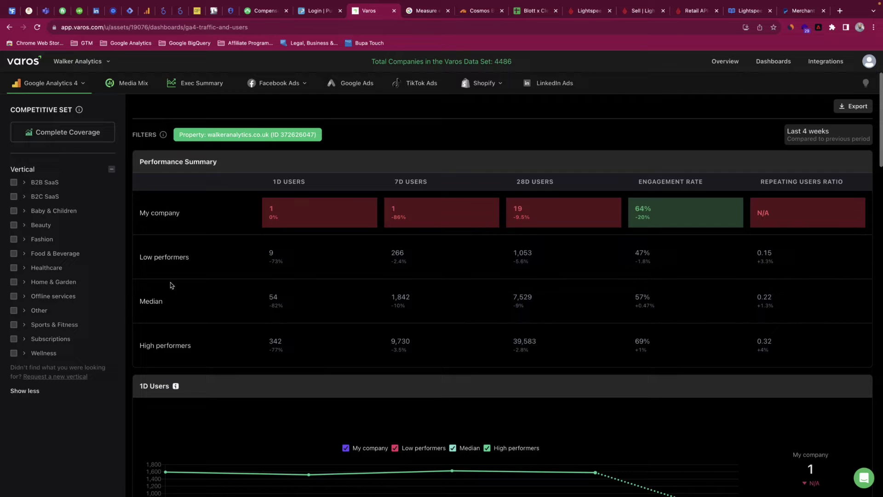
scroll(138, 276, "down", 5)
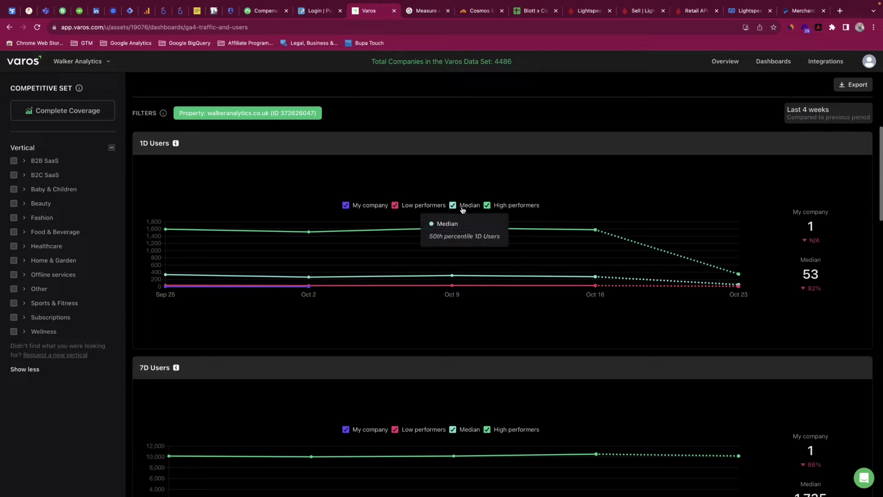
scroll(541, 219, "down", 1)
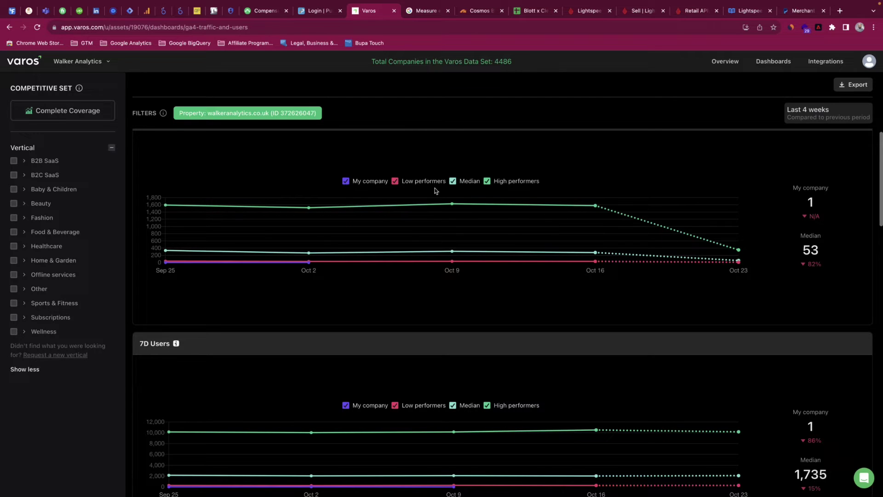
scroll(673, 222, "up", 1)
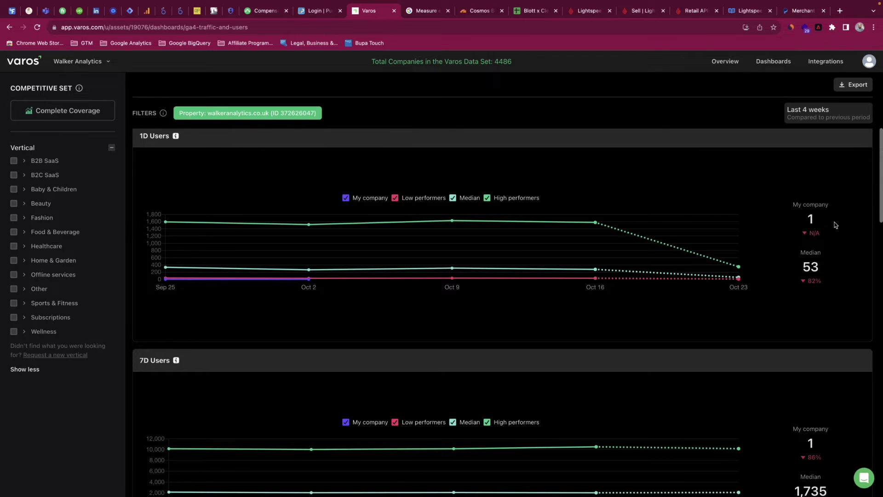
scroll(844, 215, "down", 3)
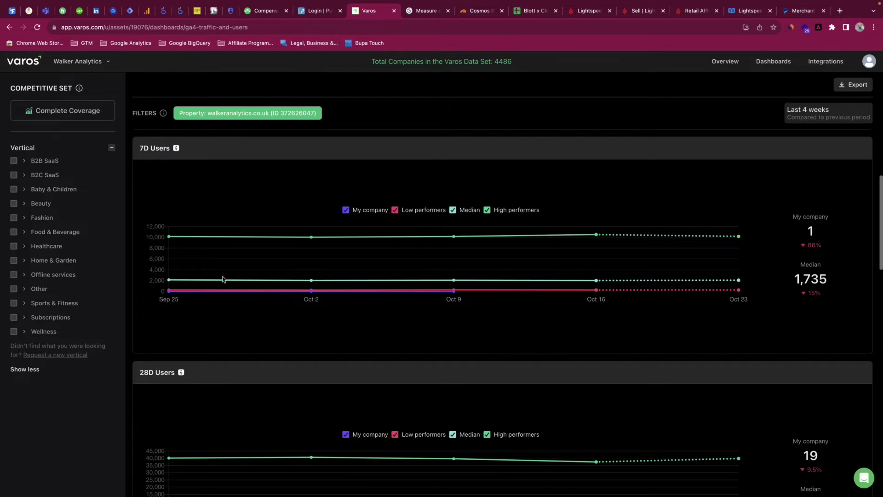
scroll(138, 220, "down", 3)
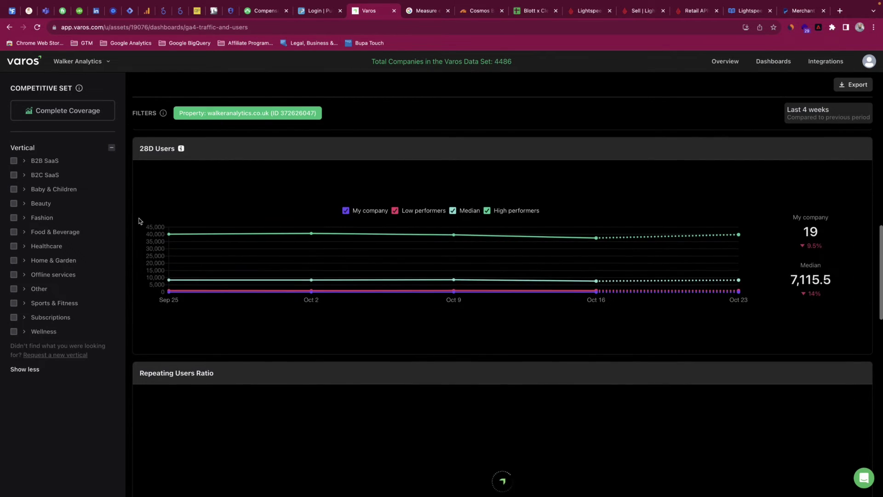
scroll(135, 221, "down", 3)
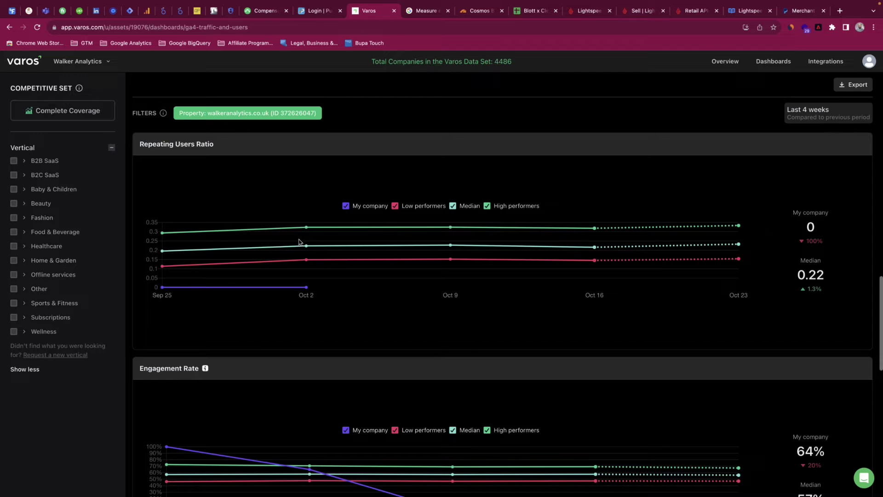
scroll(299, 242, "down", 3)
scroll(299, 242, "up", 3)
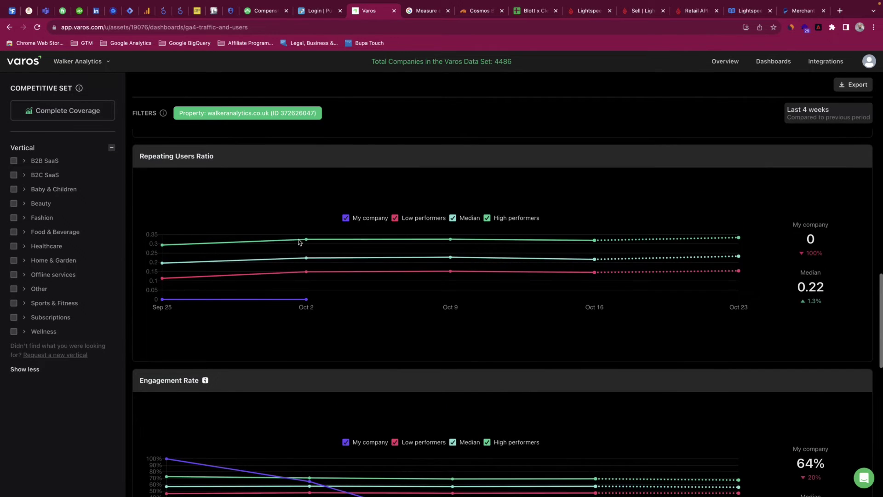
scroll(464, 239, "down", 3)
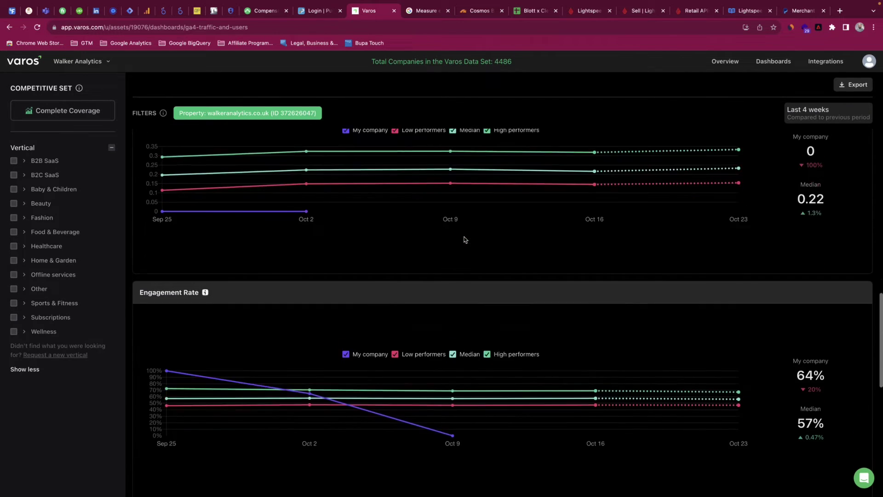
scroll(464, 239, "down", 2)
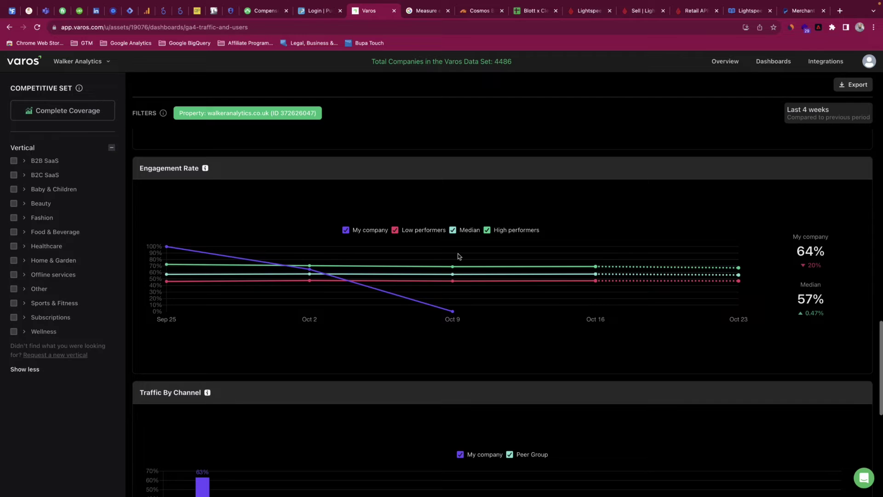
scroll(457, 256, "down", 3)
scroll(458, 255, "down", 2)
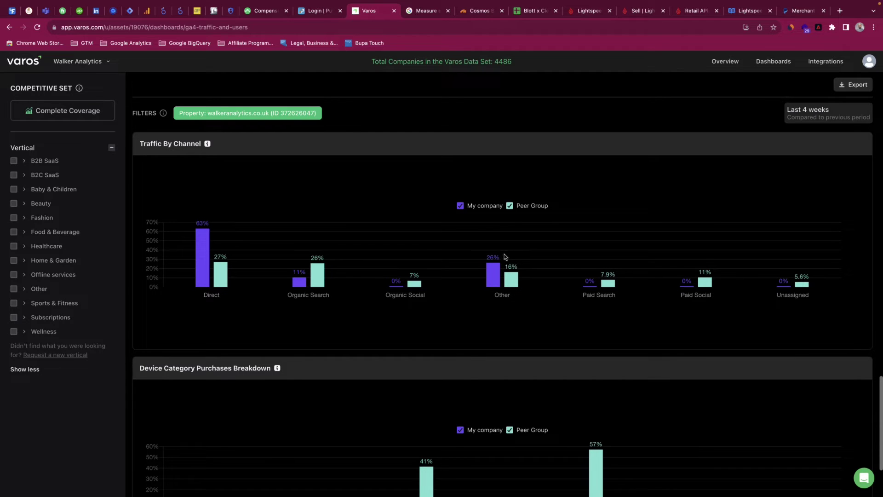
scroll(456, 240, "down", 3)
scroll(457, 240, "down", 2)
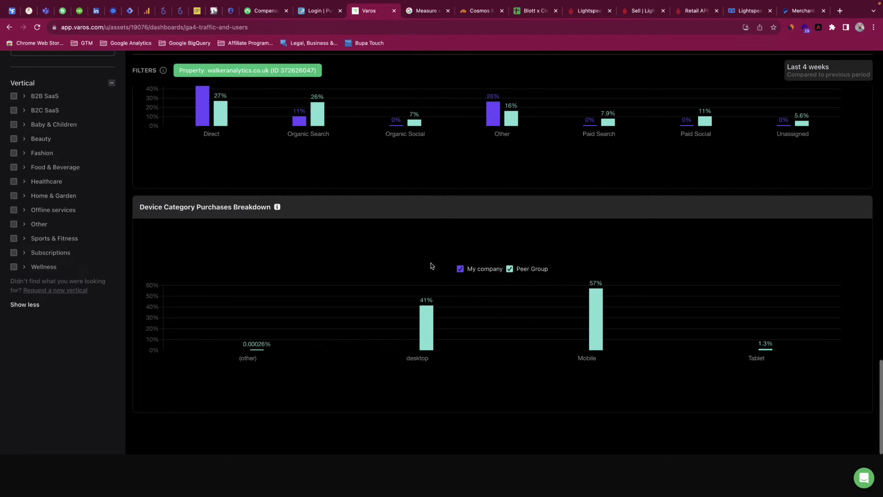
scroll(430, 265, "up", 10)
scroll(408, 269, "up", 5)
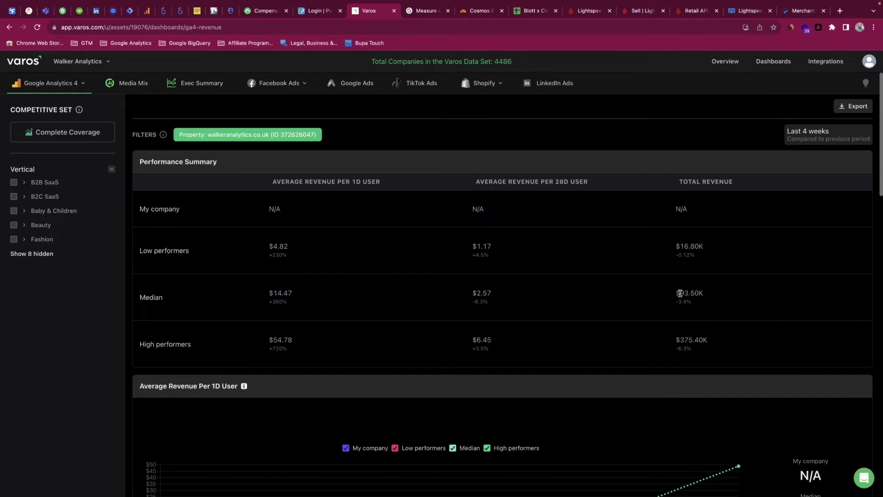
scroll(130, 210, "down", 2)
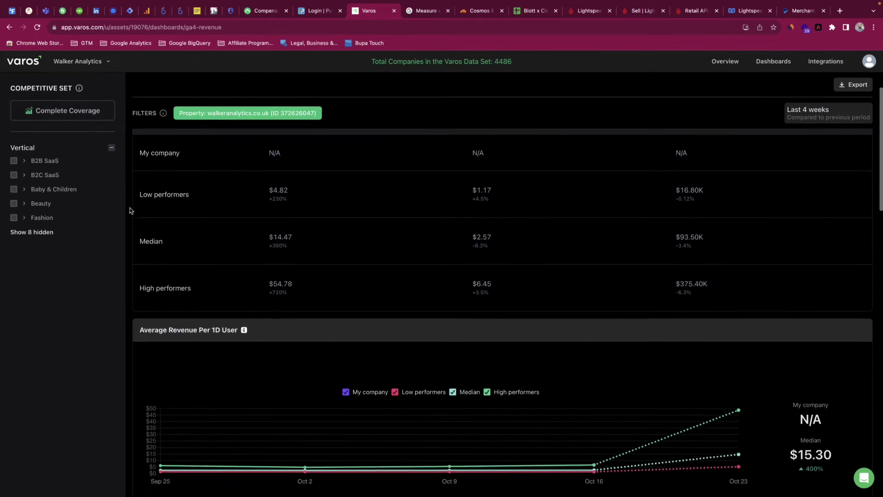
scroll(130, 211, "down", 4)
scroll(138, 200, "down", 2)
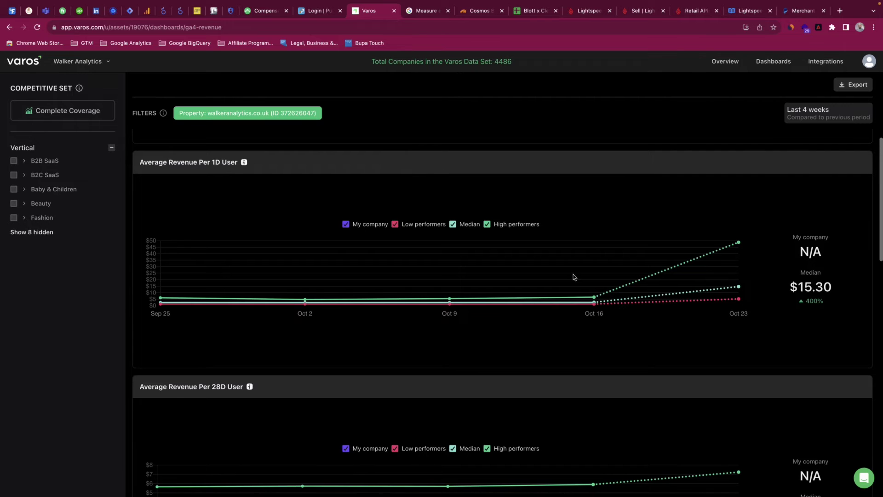
scroll(573, 277, "down", 1)
scroll(573, 276, "down", 1)
scroll(573, 277, "down", 2)
scroll(573, 277, "down", 1)
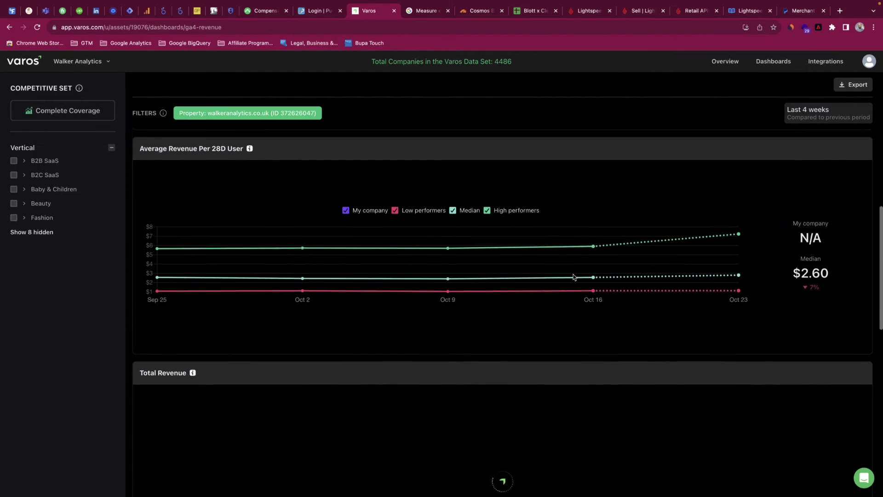
scroll(572, 277, "down", 1)
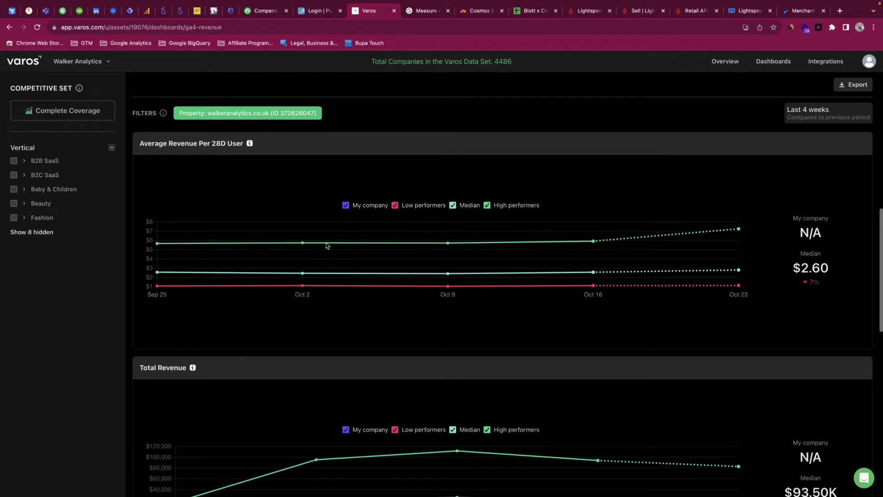
scroll(342, 174, "down", 5)
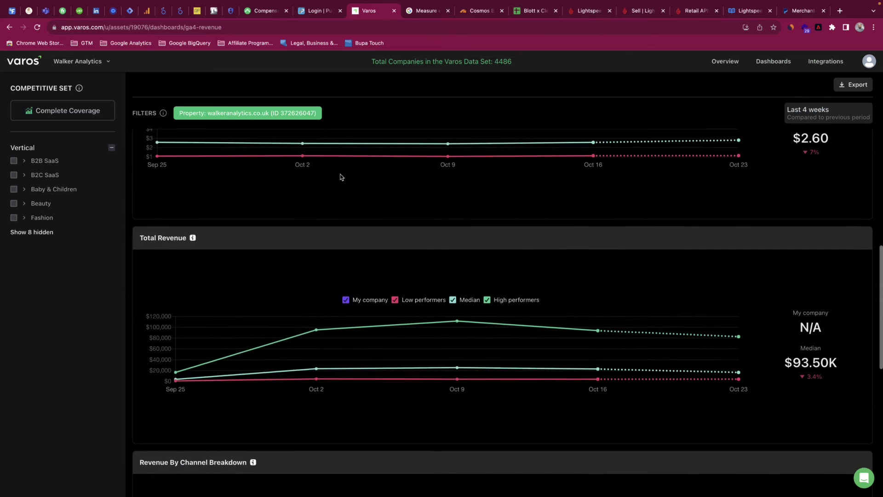
scroll(274, 192, "down", 2)
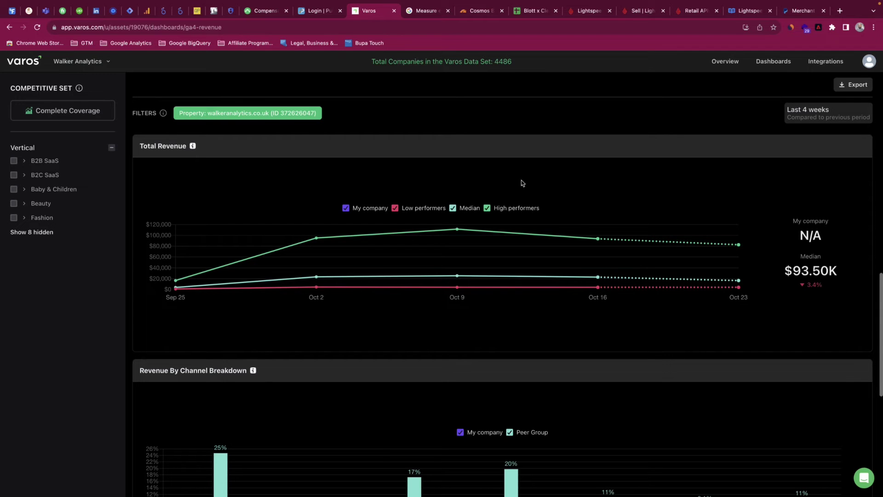
scroll(338, 191, "down", 3)
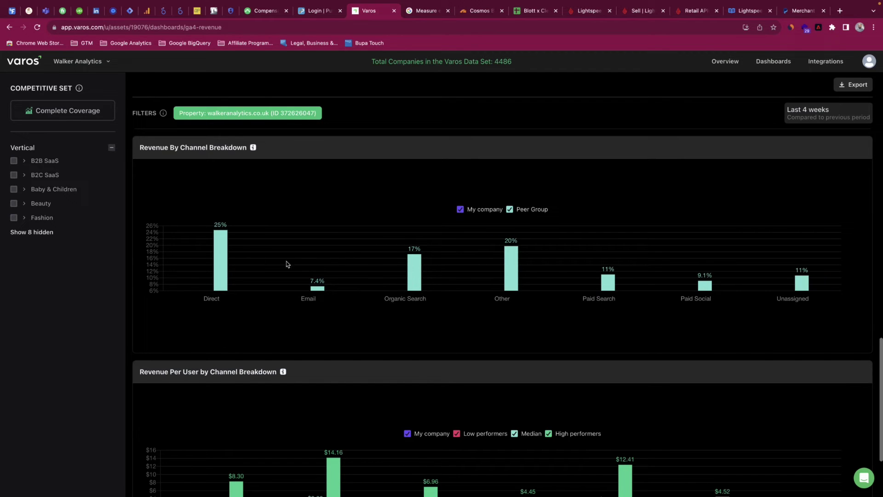
scroll(428, 228, "down", 5)
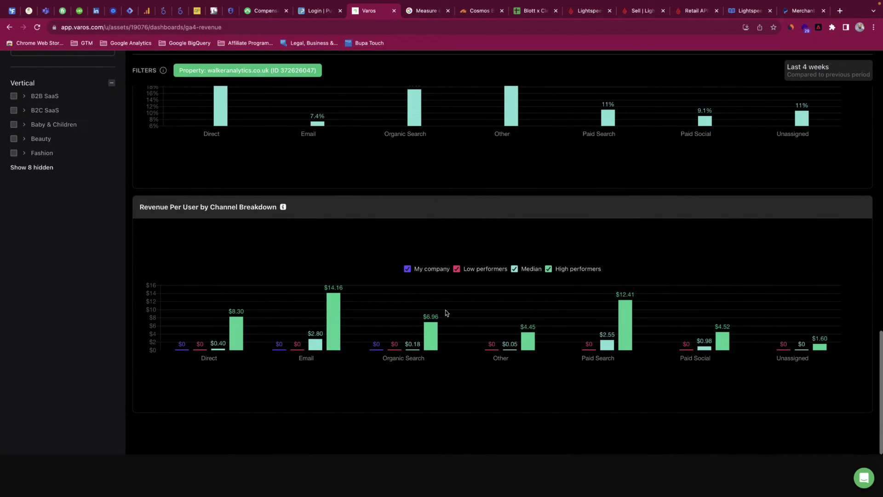
scroll(572, 308, "up", 10)
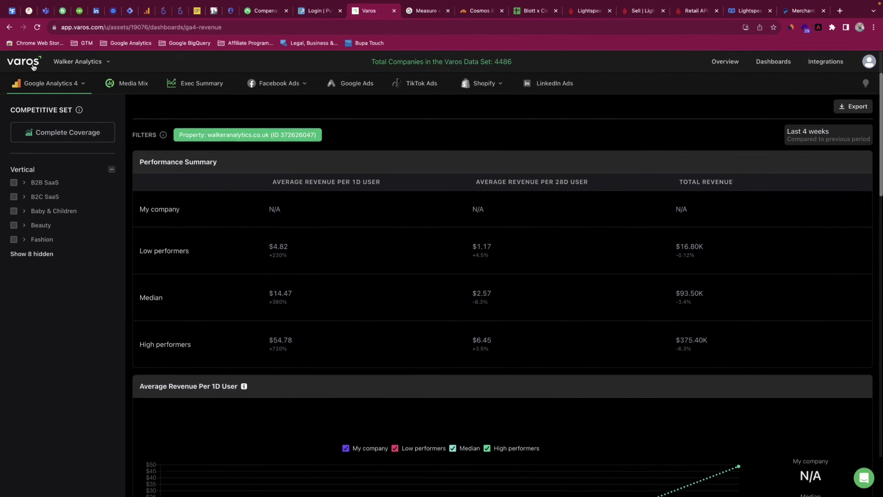
Switch from the Google Analytics 4 dashboard list to the Ecommerce dashboard
left_click(34, 85)
left_click(82, 196)
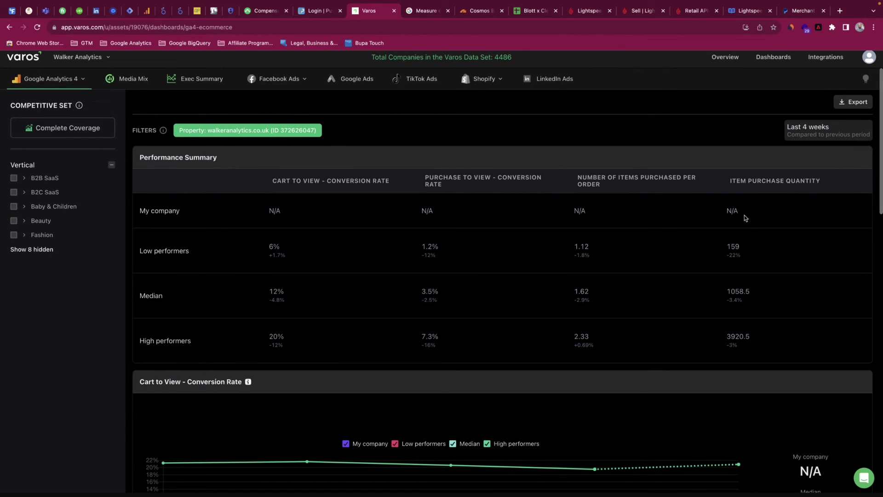
scroll(480, 228, "down", 5)
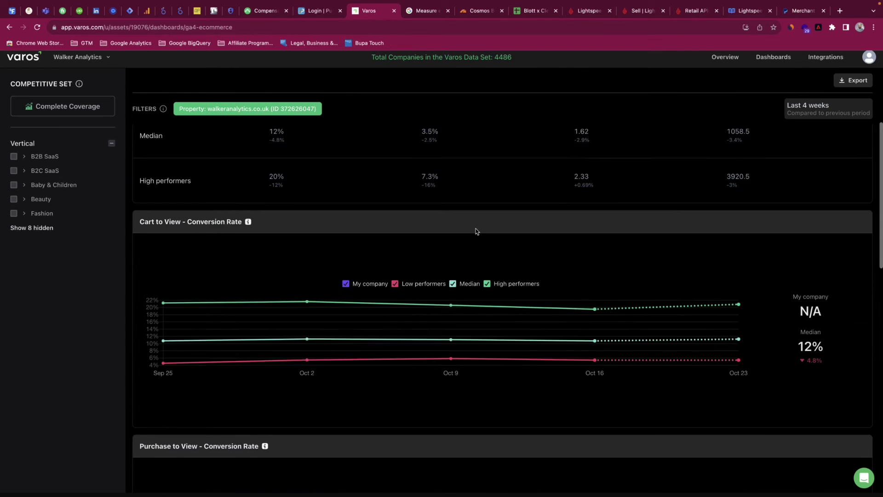
scroll(483, 231, "up", 1)
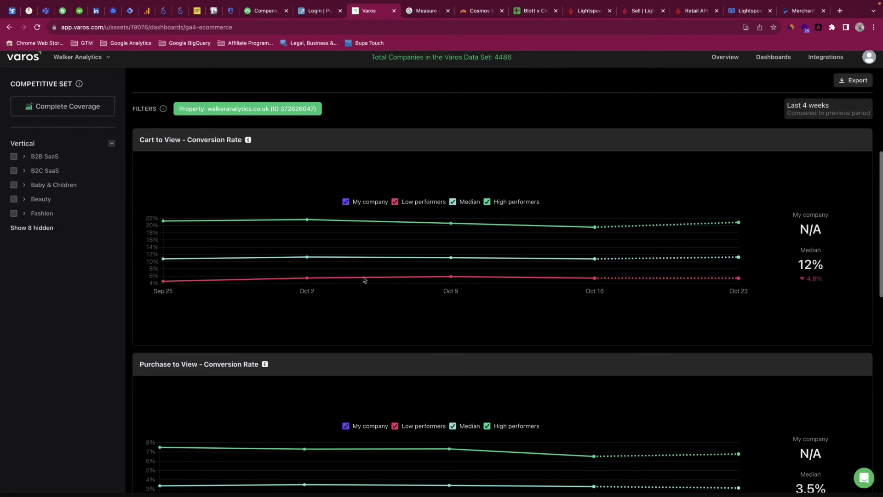
scroll(131, 270, "down", 3)
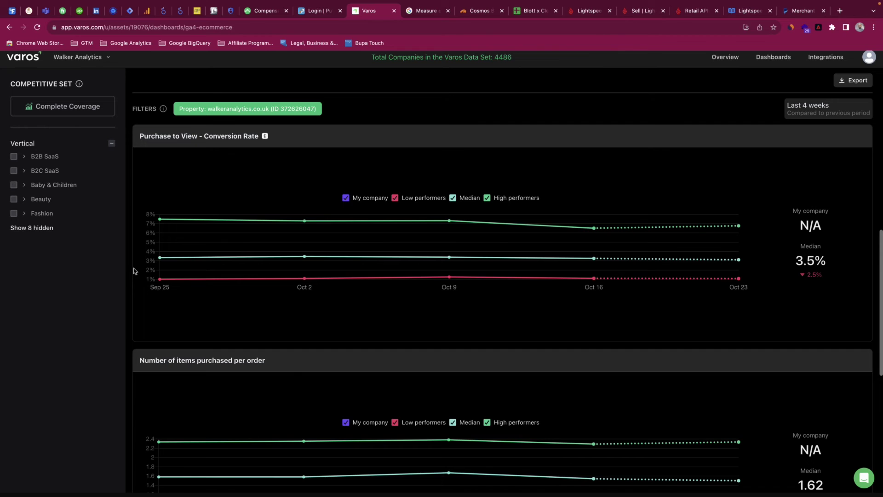
scroll(134, 271, "down", 3)
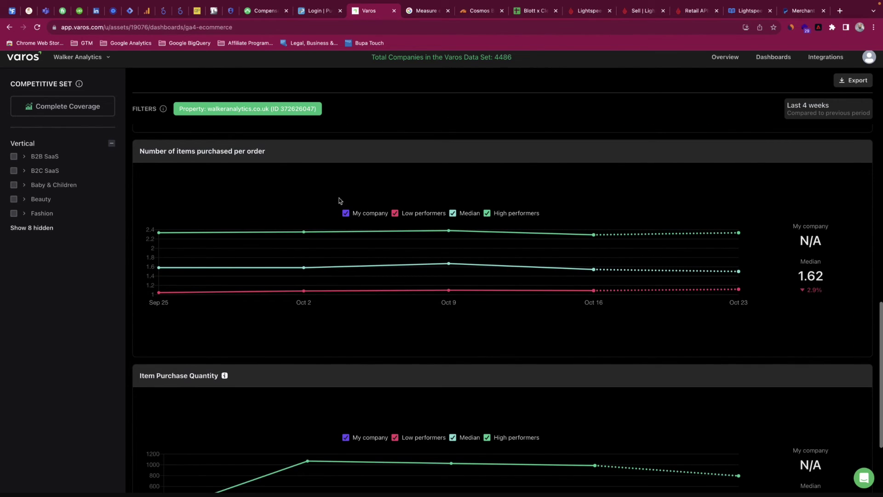
scroll(418, 185, "down", 5)
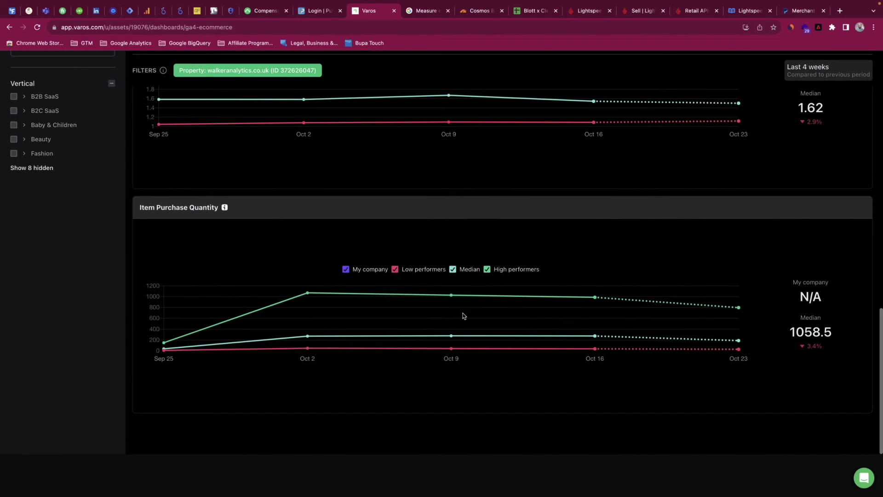
scroll(450, 300, "up", 5)
scroll(380, 292, "up", 5)
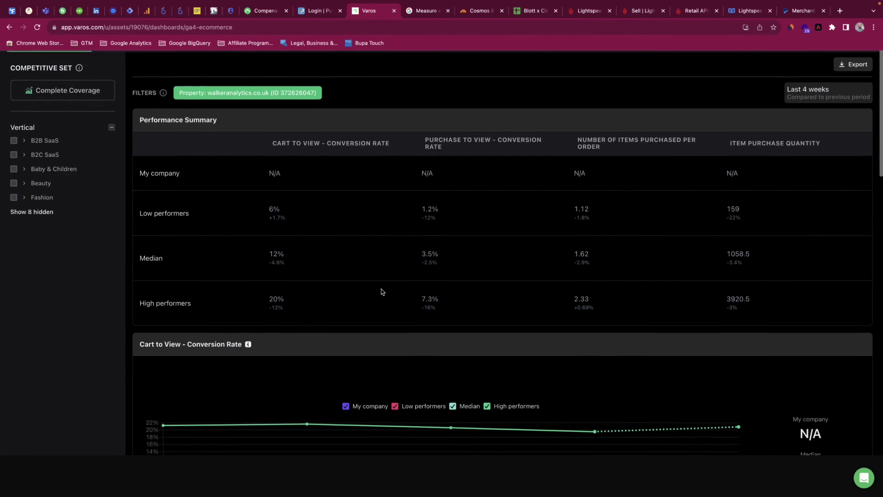
scroll(366, 295, "up", 5)
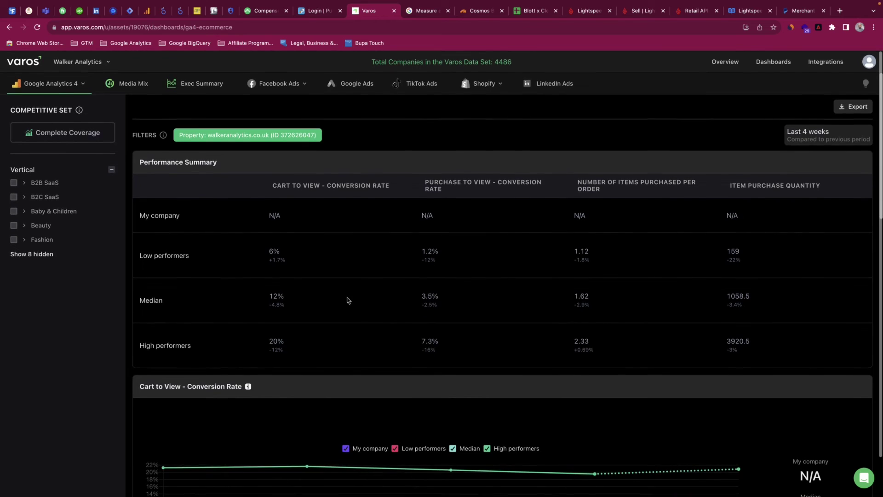
Show the 8 hidden verticals and expand Fashion's sub-vertical list
left_click(40, 254)
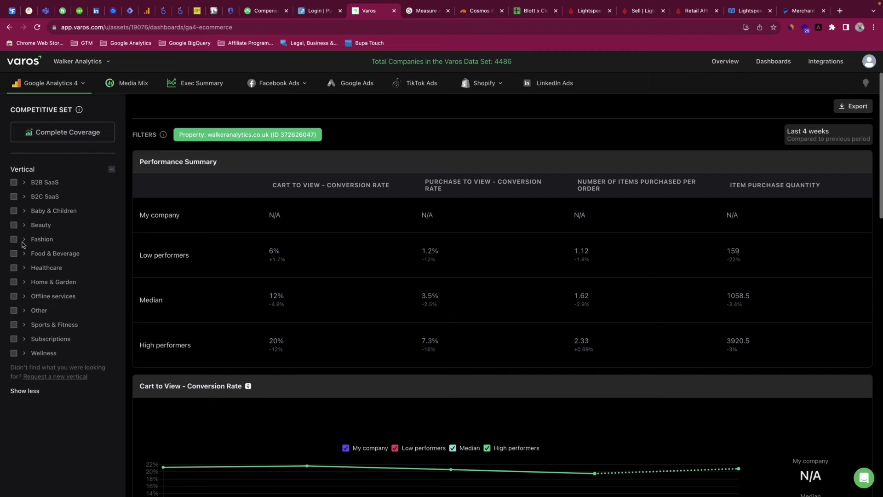
left_click(25, 239)
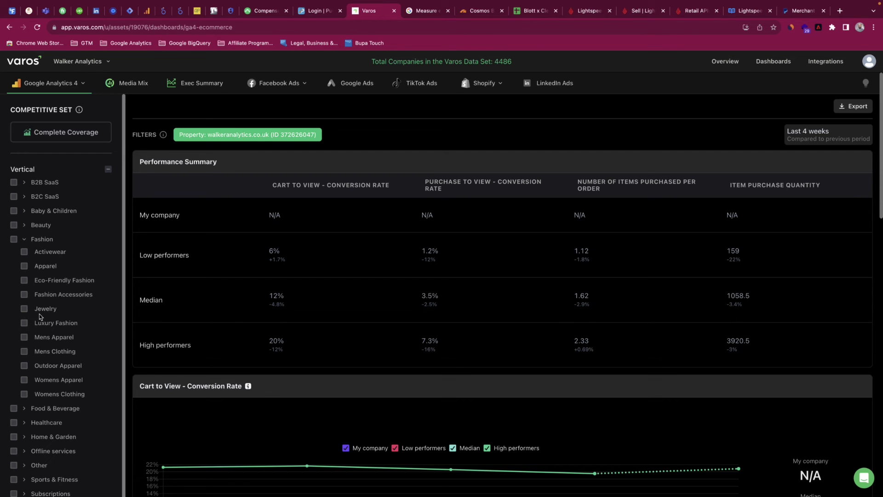
Apply the Fashion vertical filter, then clear it again
left_click(14, 239)
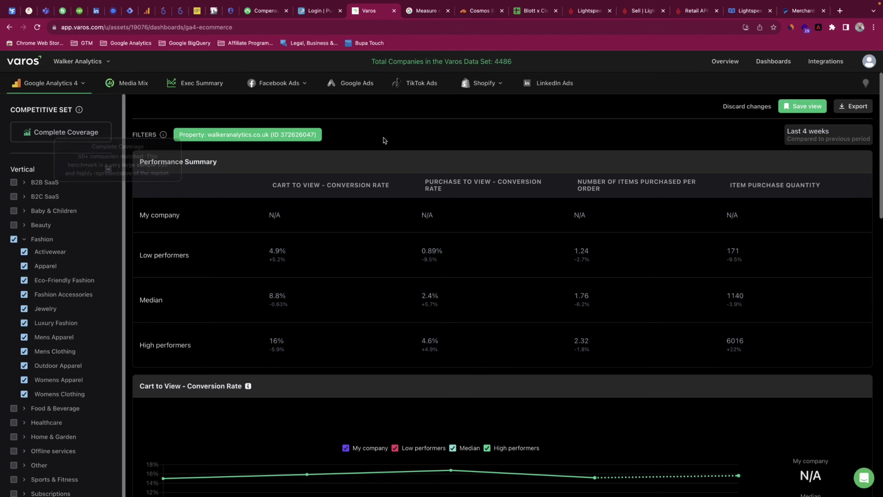
scroll(427, 134, "down", 3)
scroll(427, 134, "down", 4)
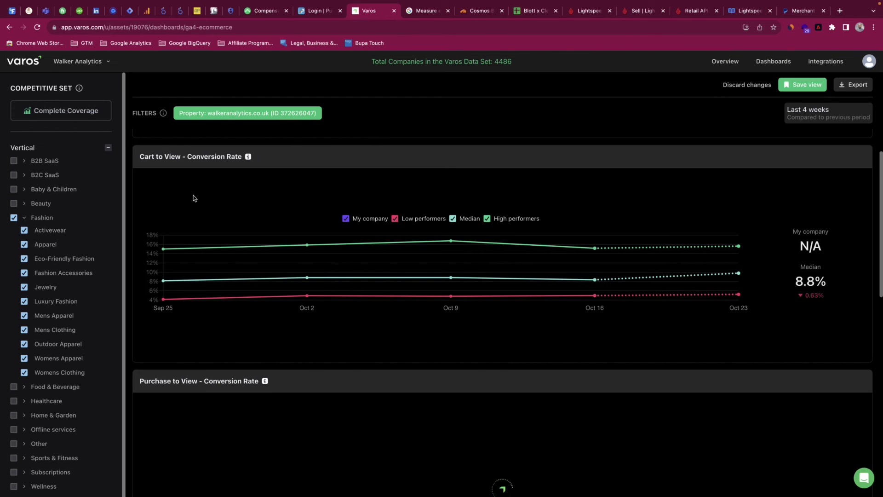
scroll(253, 184, "up", 6)
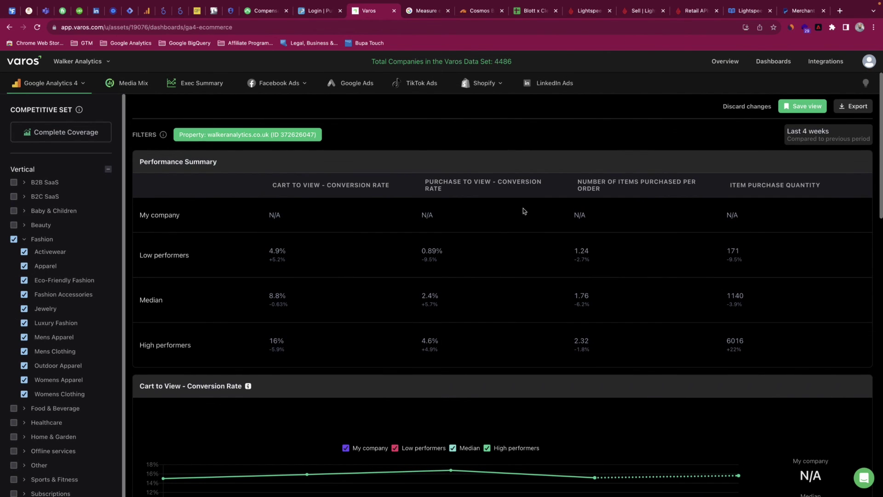
scroll(378, 281, "down", 5)
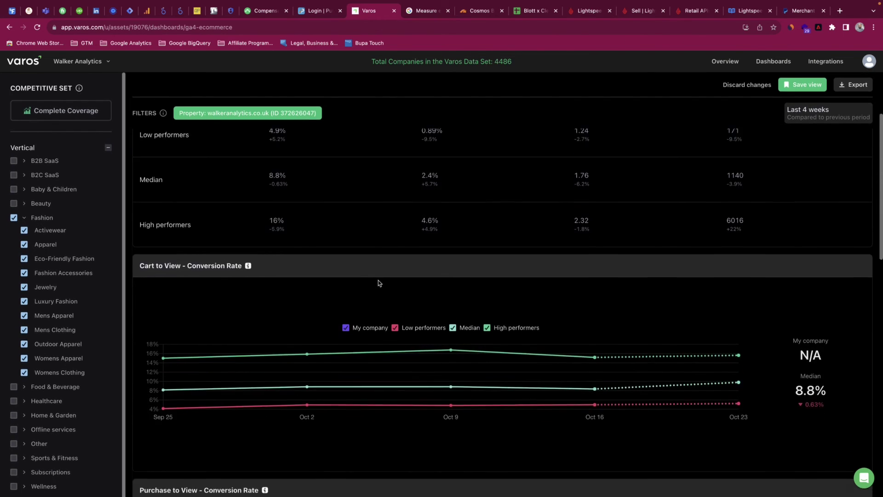
scroll(461, 225, "down", 4)
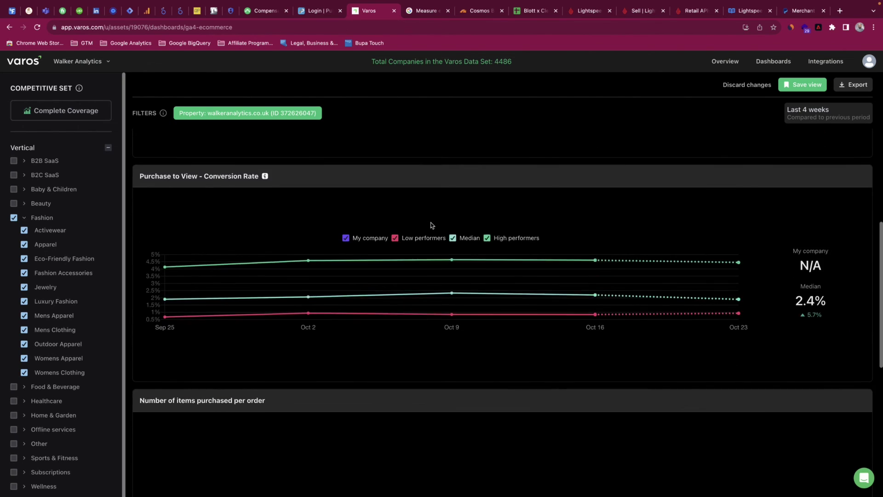
scroll(430, 226, "up", 6)
scroll(431, 225, "up", 3)
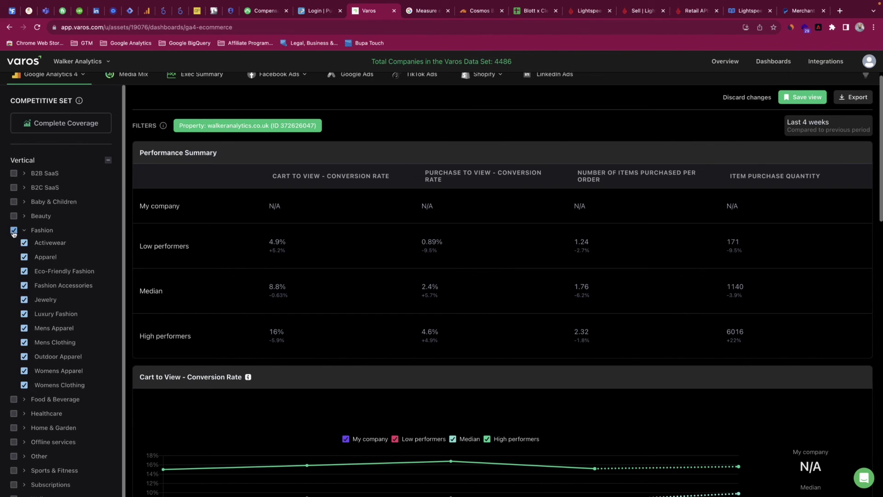
left_click(14, 230)
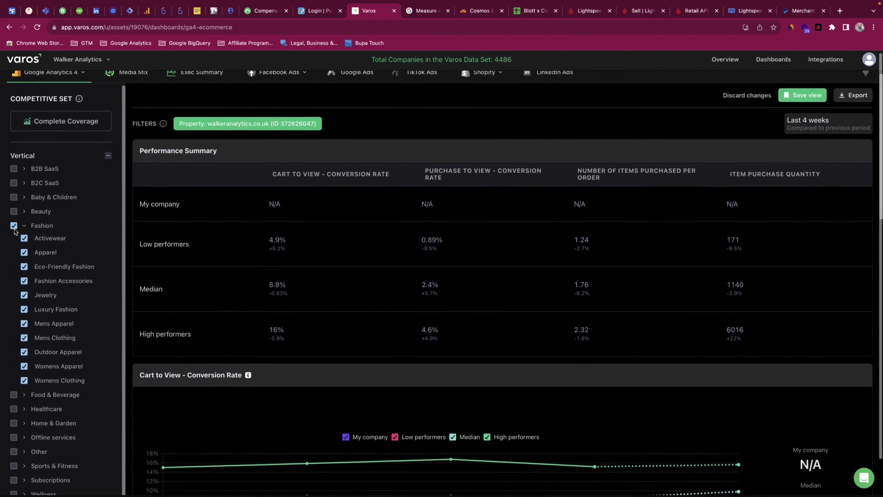
Filter the ecommerce benchmarks to the Jewelry sub-vertical alone
left_click(23, 295)
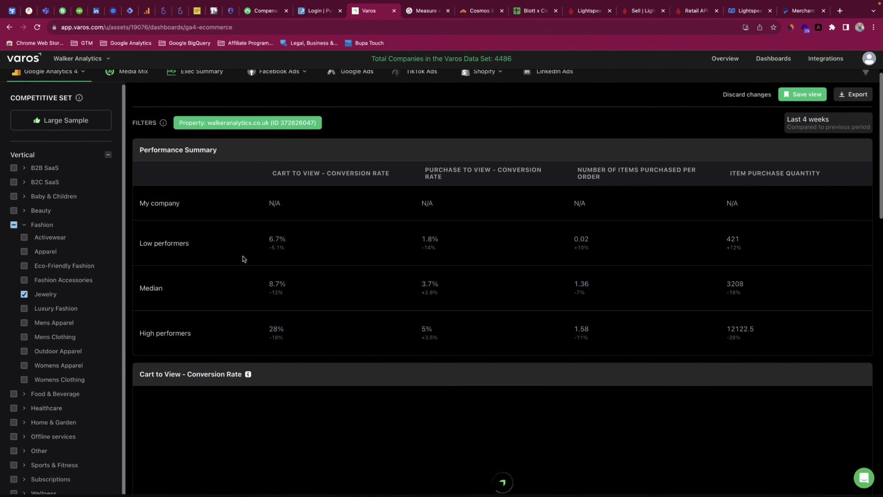